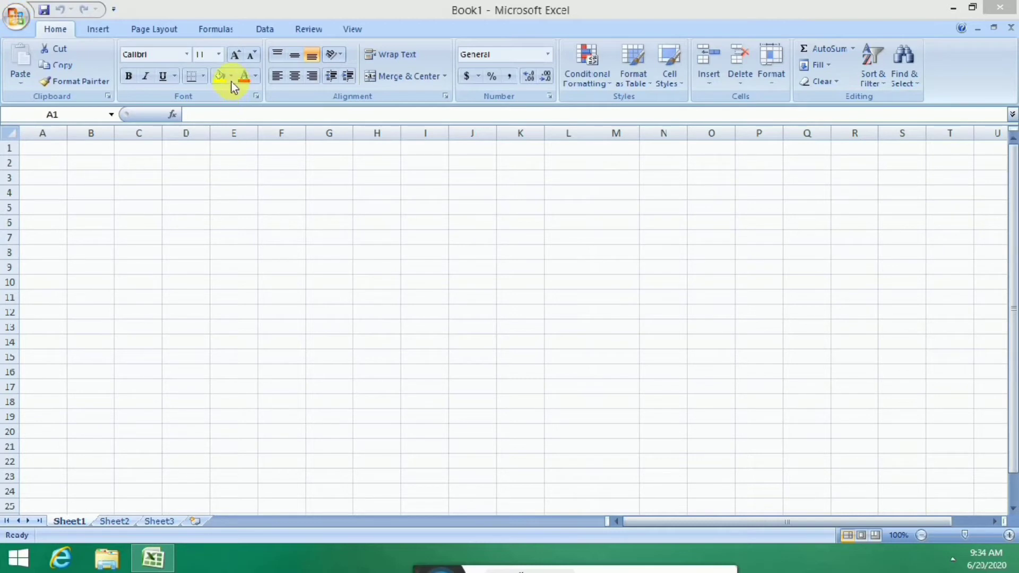
Switch to the Data ribbon and select the range A2:J18
{"action": "left_click", "coordinate": [265, 30]}
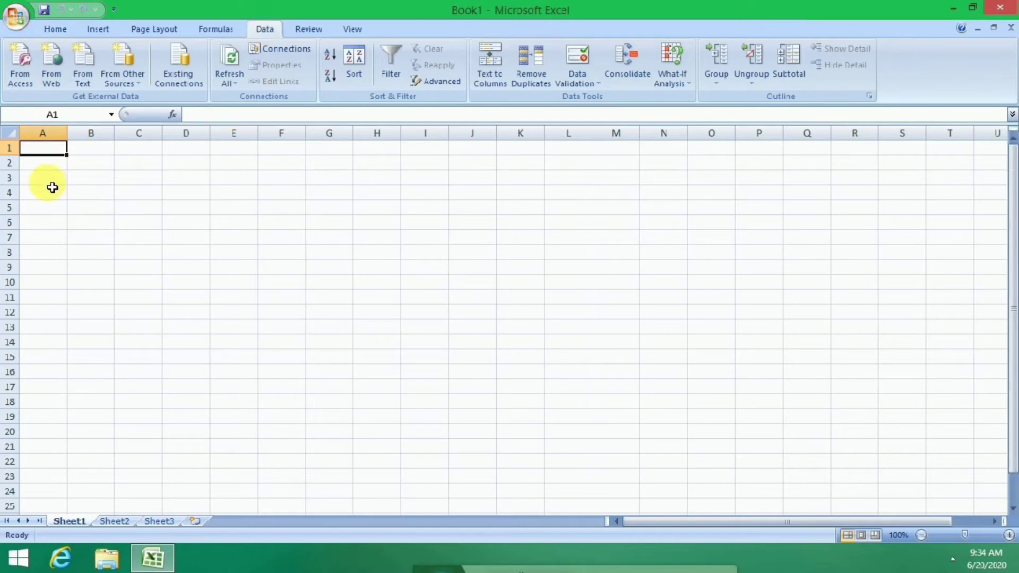
{"action": "left_click", "coordinate": [39, 168]}
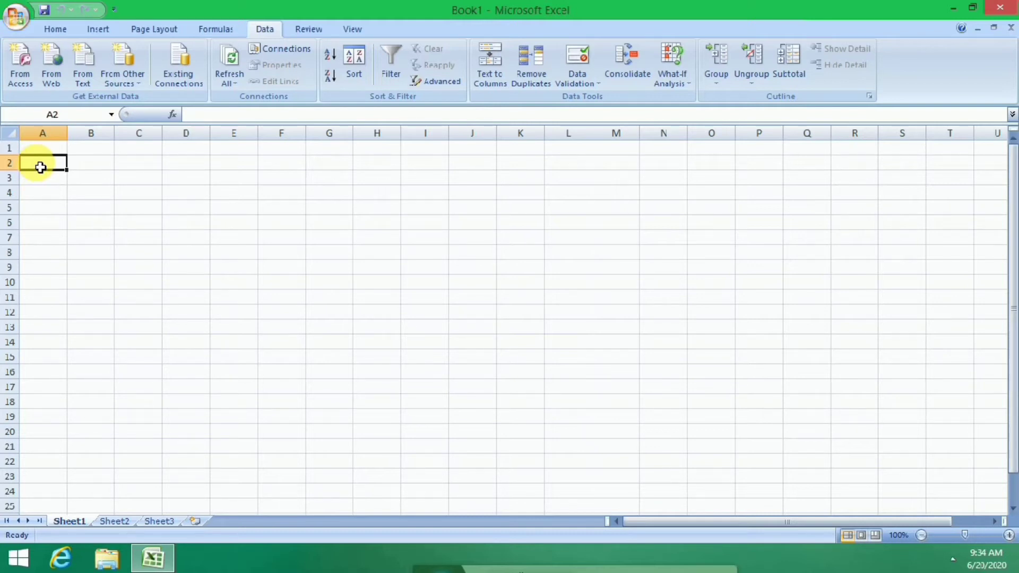
{"action": "left_click_drag", "start_coordinate": [40, 168], "coordinate": [468, 416]}
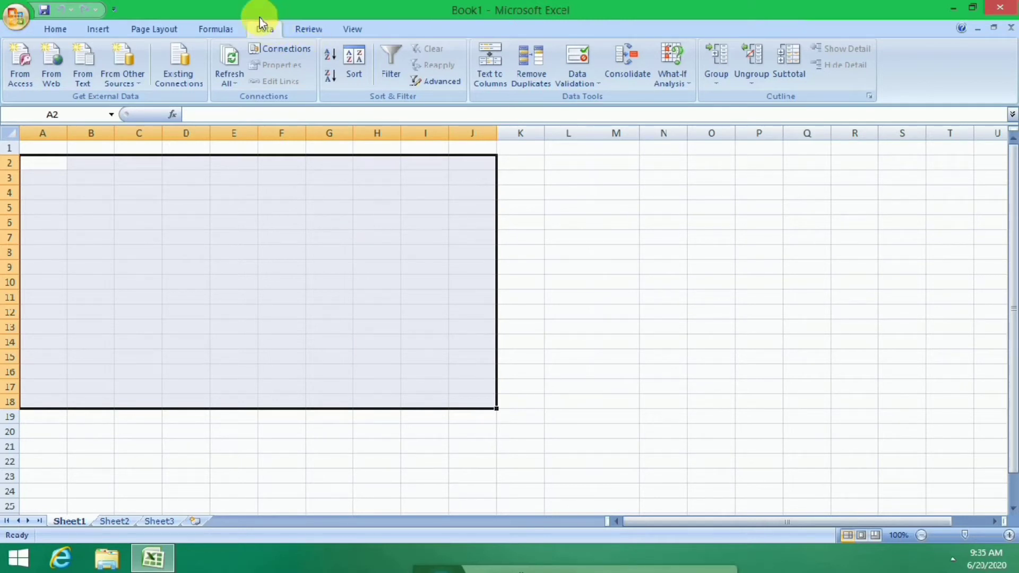
Give A2:J18 a List data validation with source 'A,P'
{"action": "left_click", "coordinate": [598, 85]}
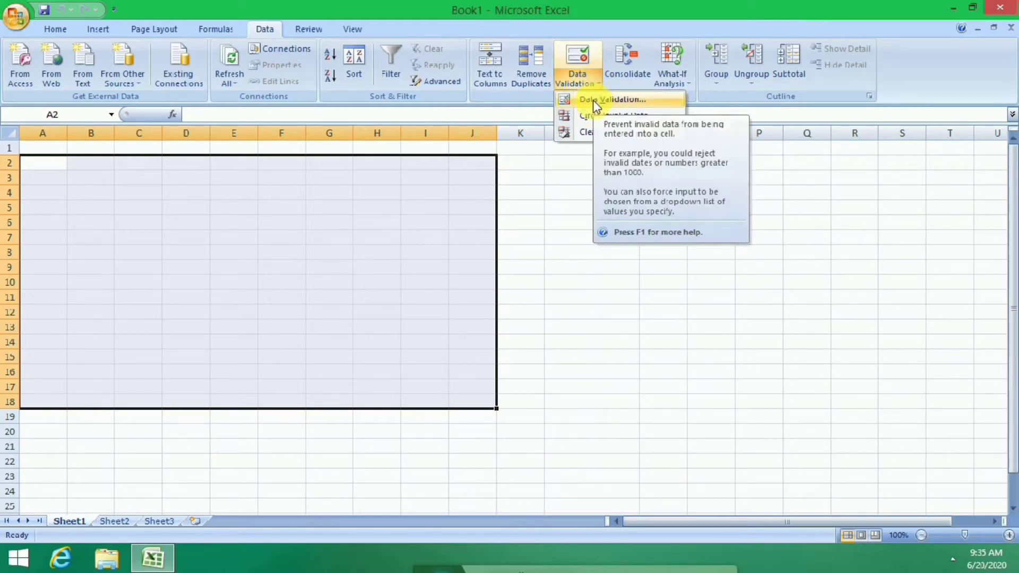
{"action": "left_click", "coordinate": [595, 102]}
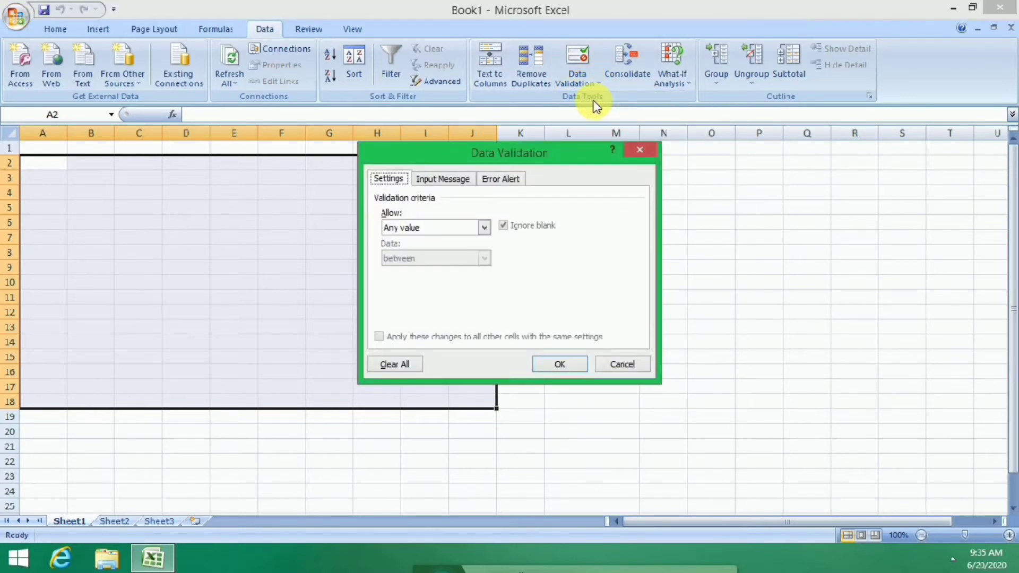
{"action": "left_click", "coordinate": [485, 228]}
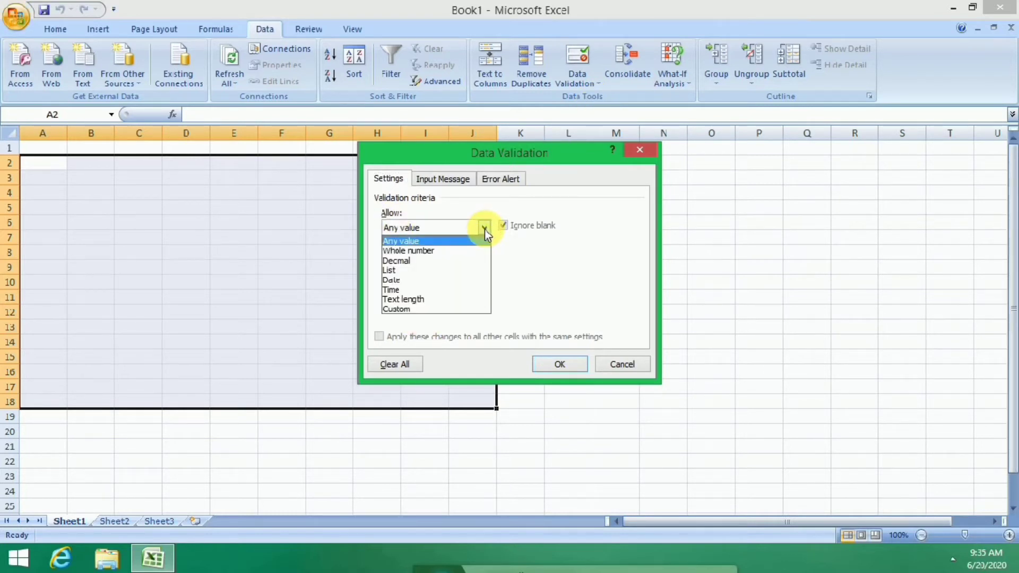
{"action": "left_click", "coordinate": [431, 269]}
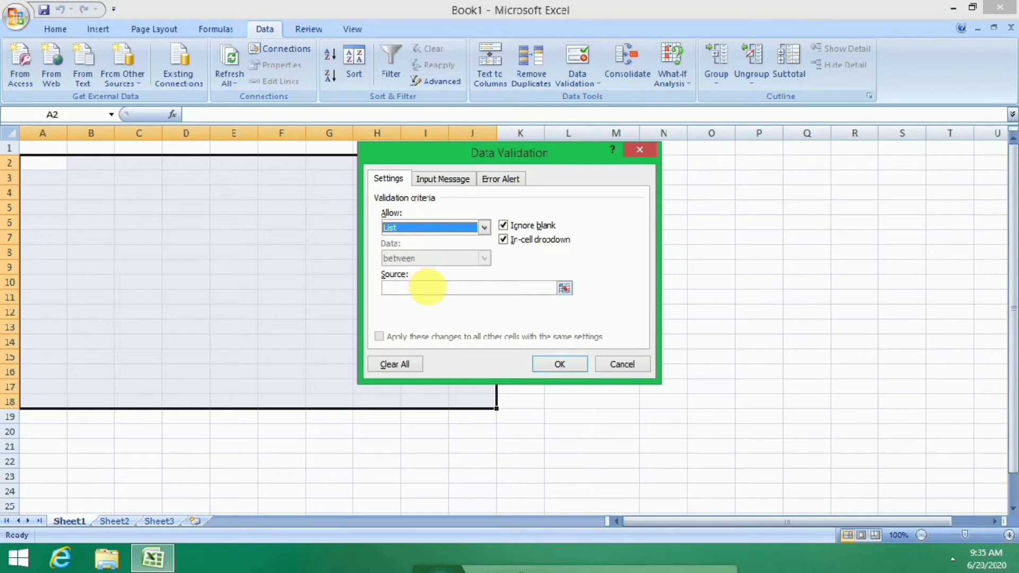
{"action": "left_click", "coordinate": [428, 287]}
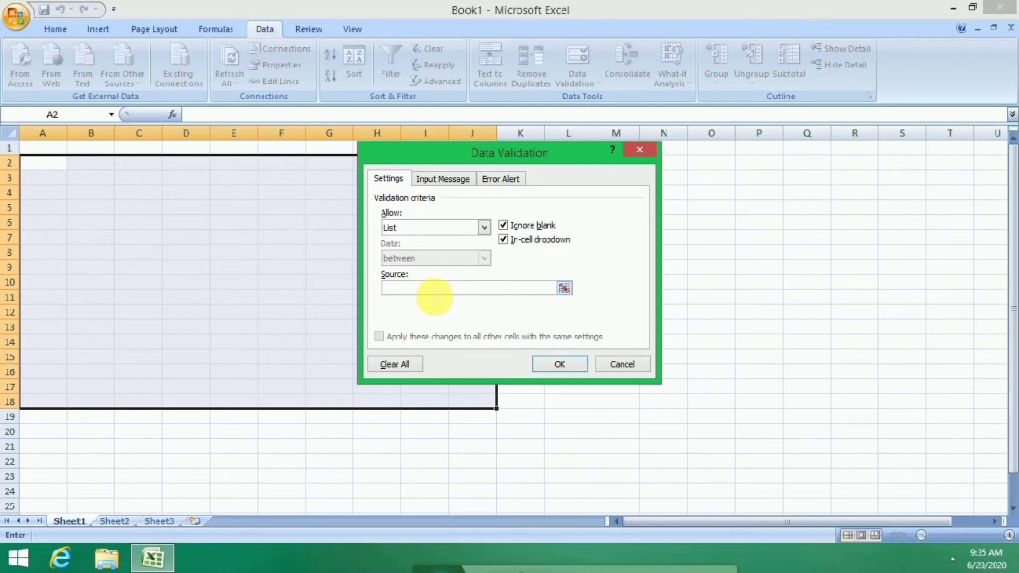
{"action": "type", "text": "A"}
{"action": "type", "text": ","}
{"action": "type", "text": "P"}
{"action": "left_click", "coordinate": [576, 368]}
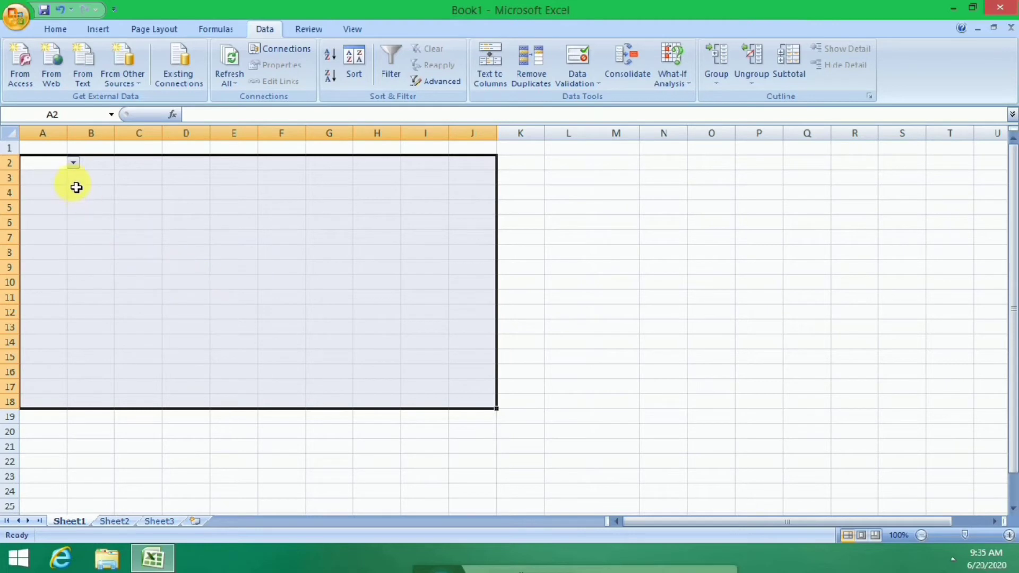
Choose A for A2 and P for A3 from their dropdowns, then edit cell R8
{"action": "left_click", "coordinate": [75, 166]}
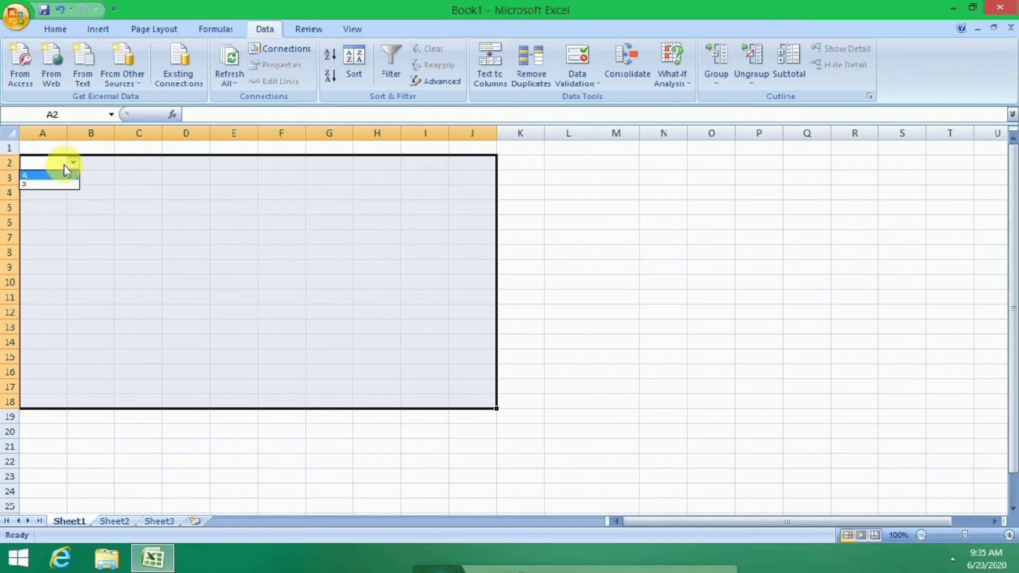
{"action": "left_click", "coordinate": [37, 176]}
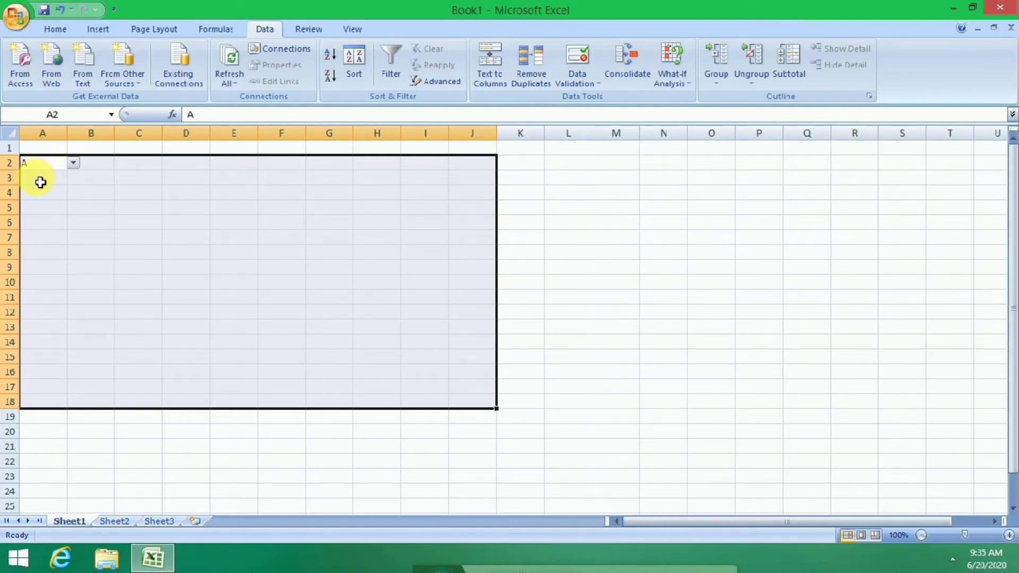
{"action": "left_click", "coordinate": [40, 183]}
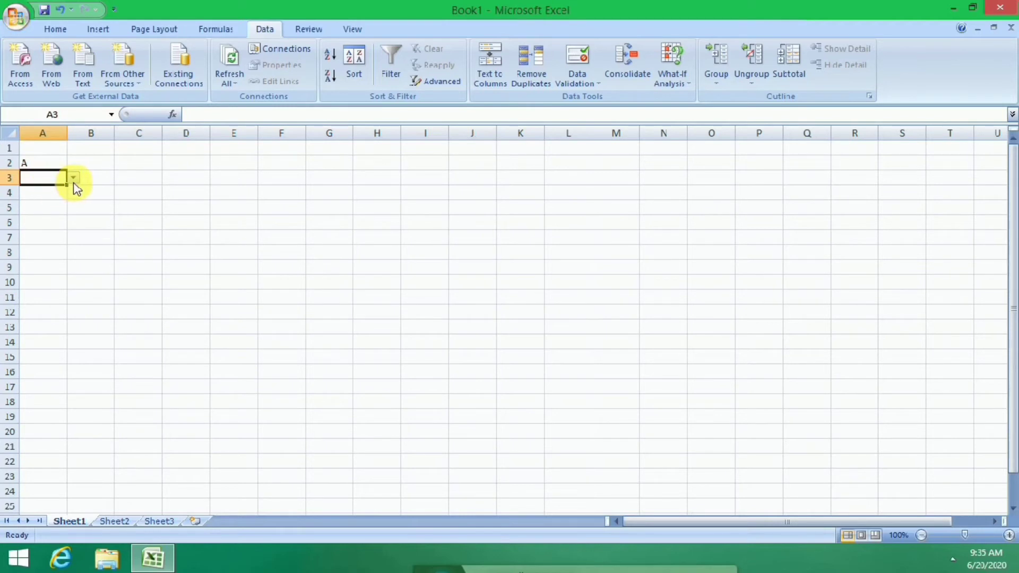
{"action": "left_click", "coordinate": [74, 179]}
{"action": "left_click", "coordinate": [63, 197]}
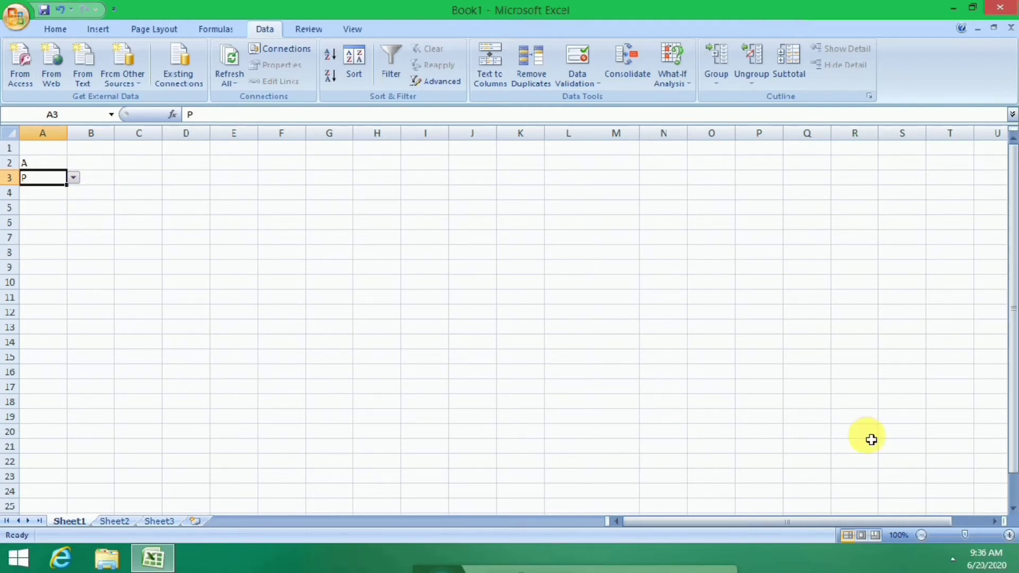
{"action": "left_click", "coordinate": [845, 259]}
{"action": "double_click", "coordinate": [846, 259]}
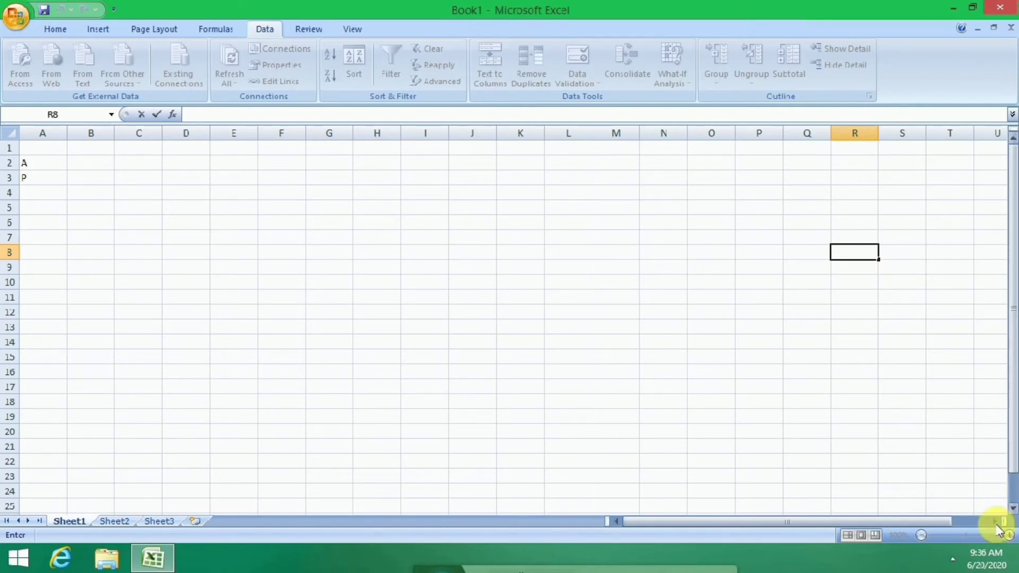
Choose A for C7 and P for D5 from their dropdowns, then select D10
{"action": "left_click", "coordinate": [154, 239]}
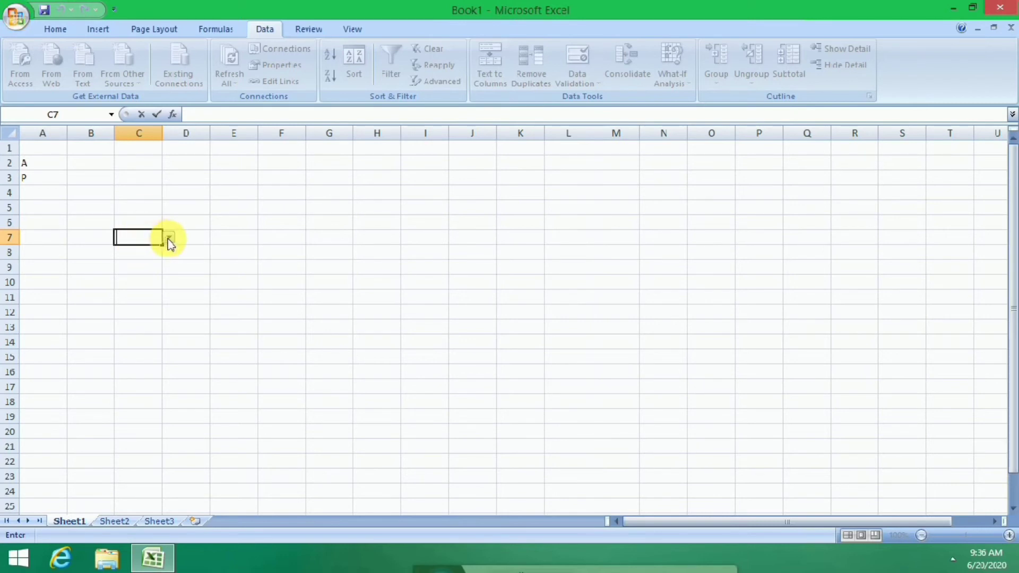
{"action": "left_click", "coordinate": [169, 239]}
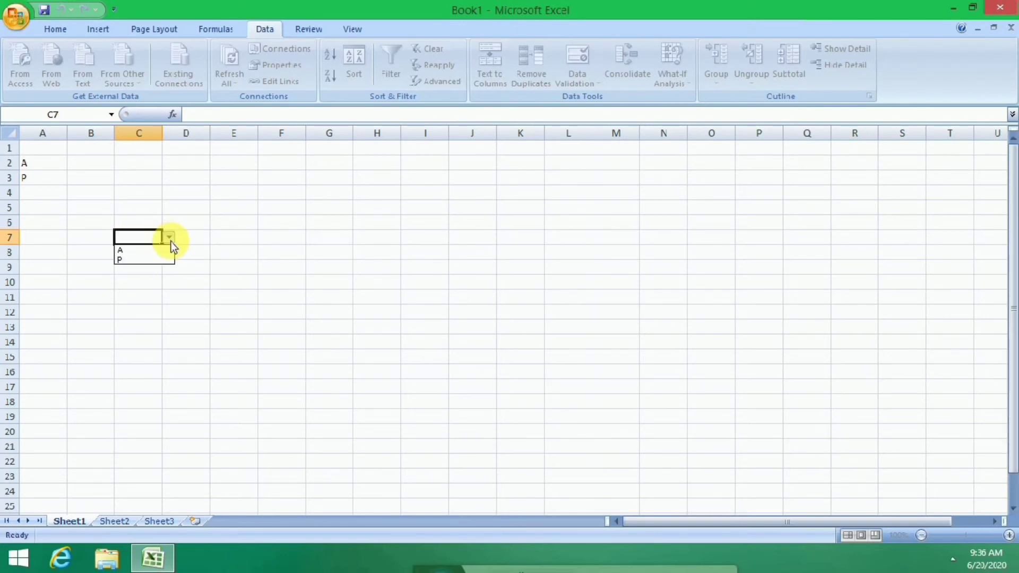
{"action": "left_click", "coordinate": [141, 251]}
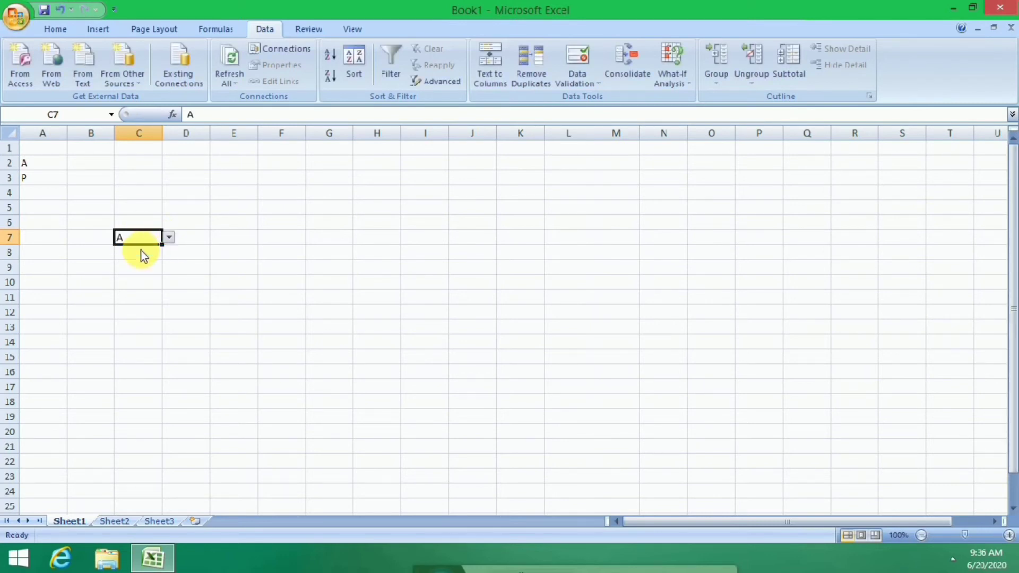
{"action": "left_click", "coordinate": [191, 213]}
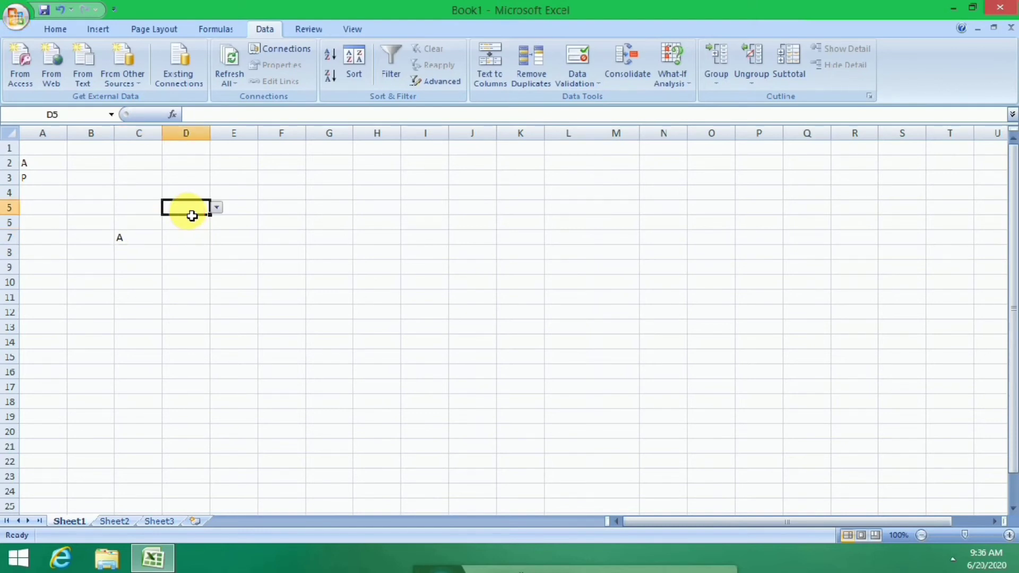
{"action": "left_click", "coordinate": [216, 211]}
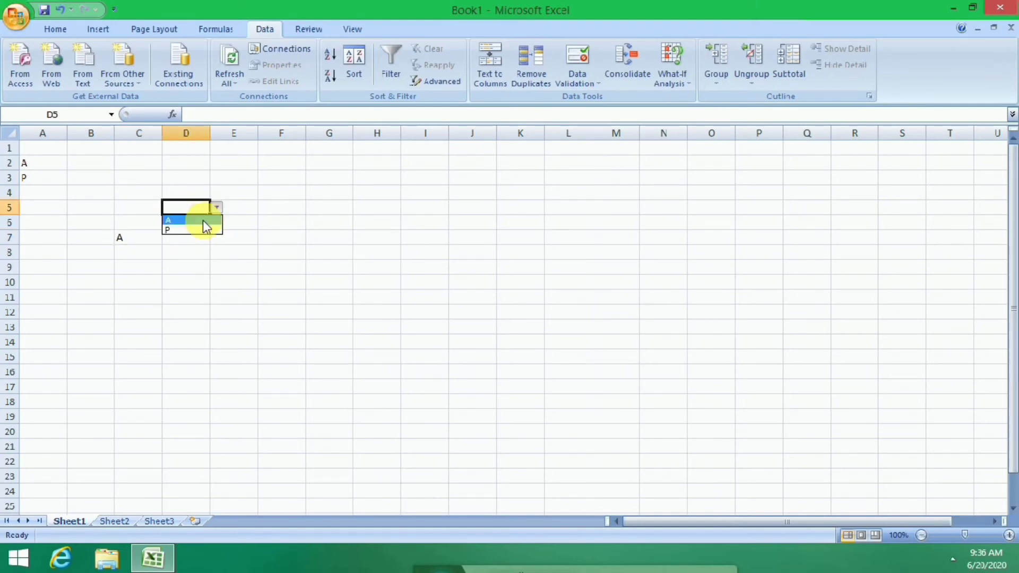
{"action": "left_click", "coordinate": [200, 227]}
{"action": "left_click", "coordinate": [211, 289]}
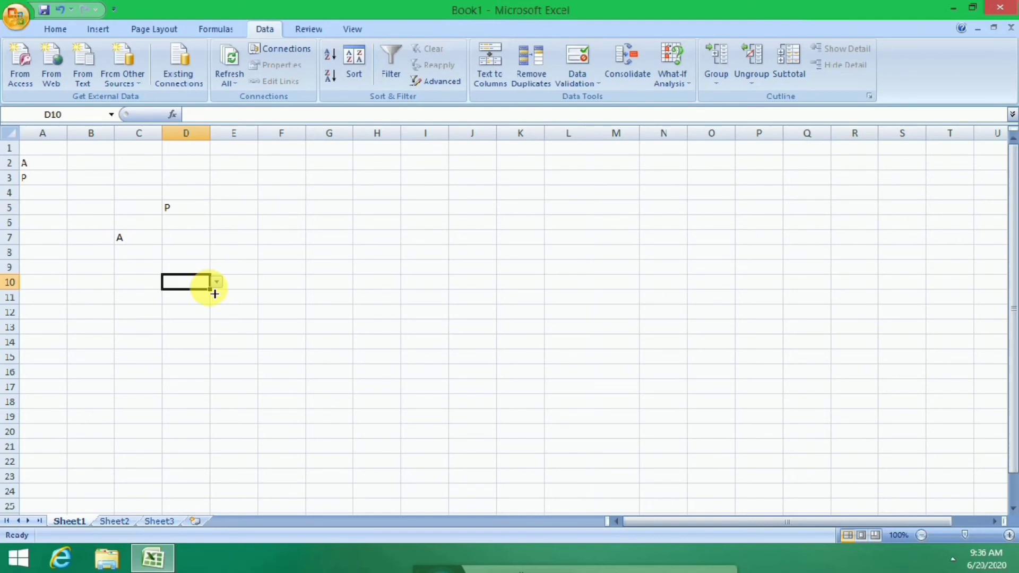